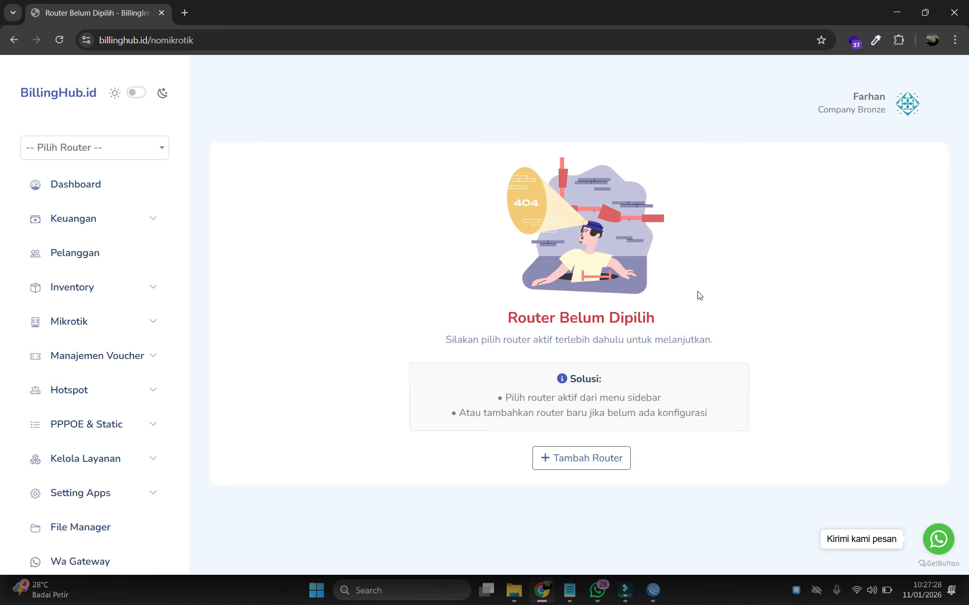
# - Read the Notepad setup notes, especially the step to enable API port 8728
pyautogui.click(570, 590)
pyautogui.moveTo(481, 186); pyautogui.dragTo(249, 177)
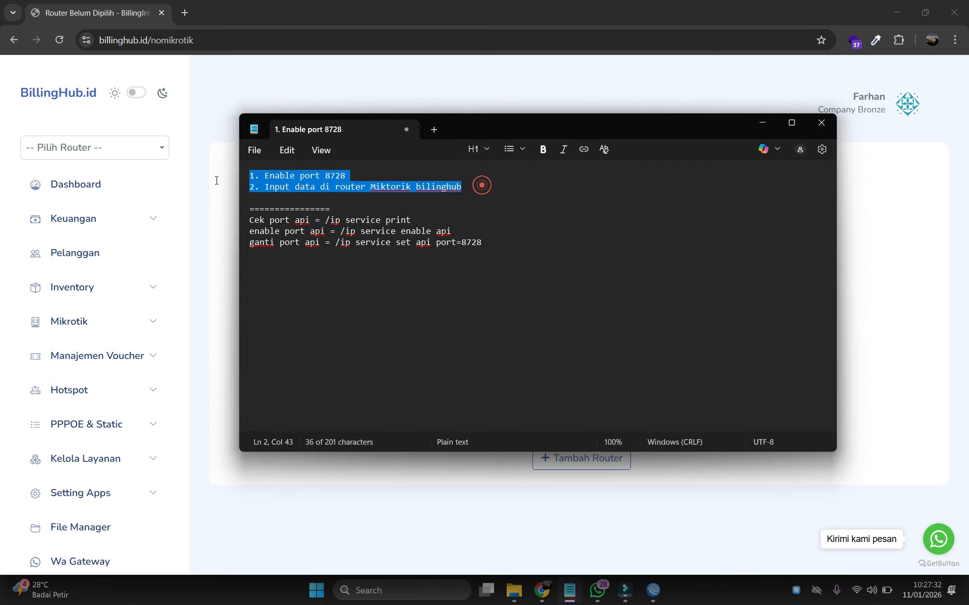
pyautogui.click(360, 188)
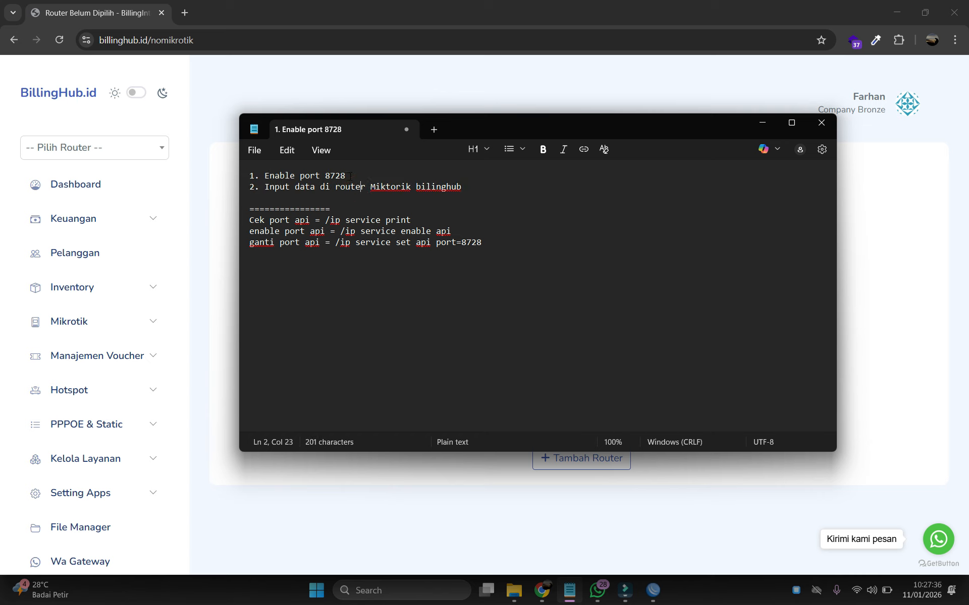
pyautogui.moveTo(347, 176); pyautogui.dragTo(255, 176)
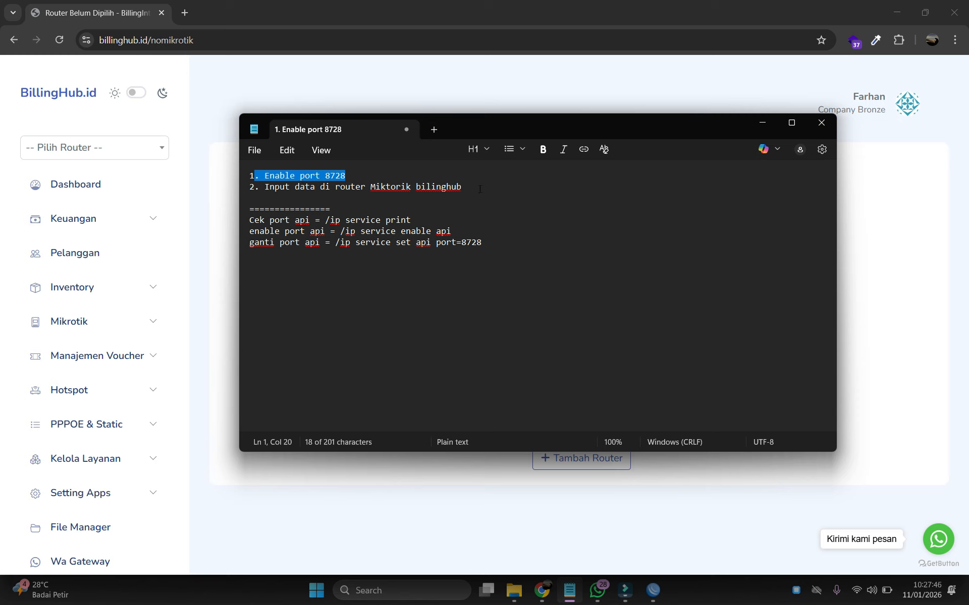
pyautogui.click(360, 184)
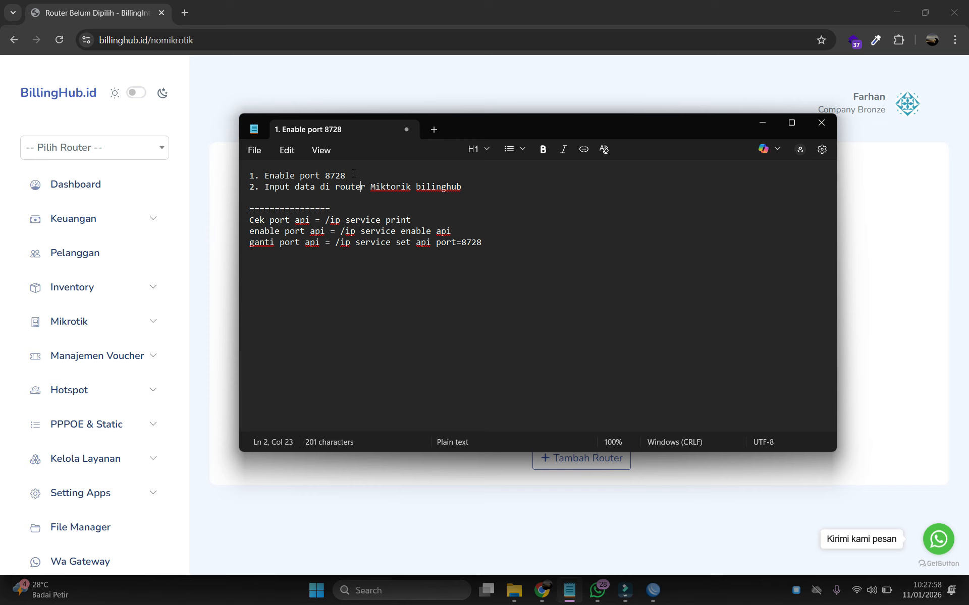
# - In the WinBox terminal, pick out the /ip service print output's api row on port 9292
pyautogui.click(682, 546)
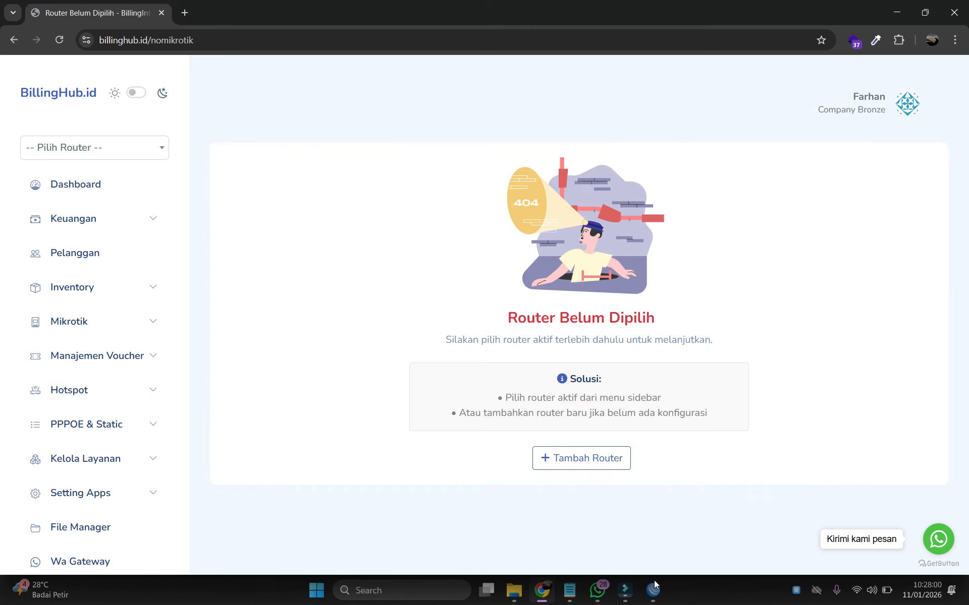
pyautogui.click(653, 590)
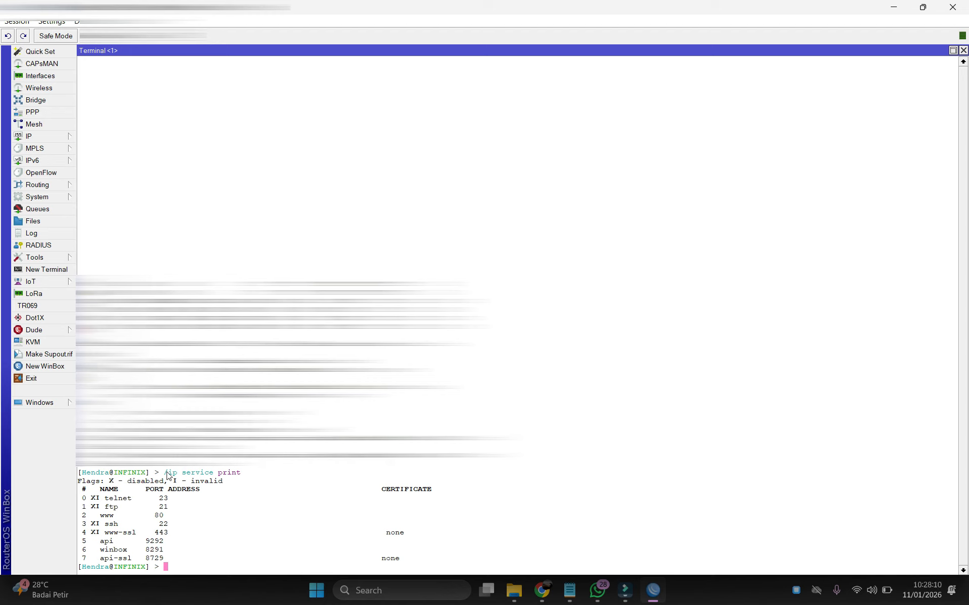
pyautogui.moveTo(165, 473); pyautogui.dragTo(242, 477)
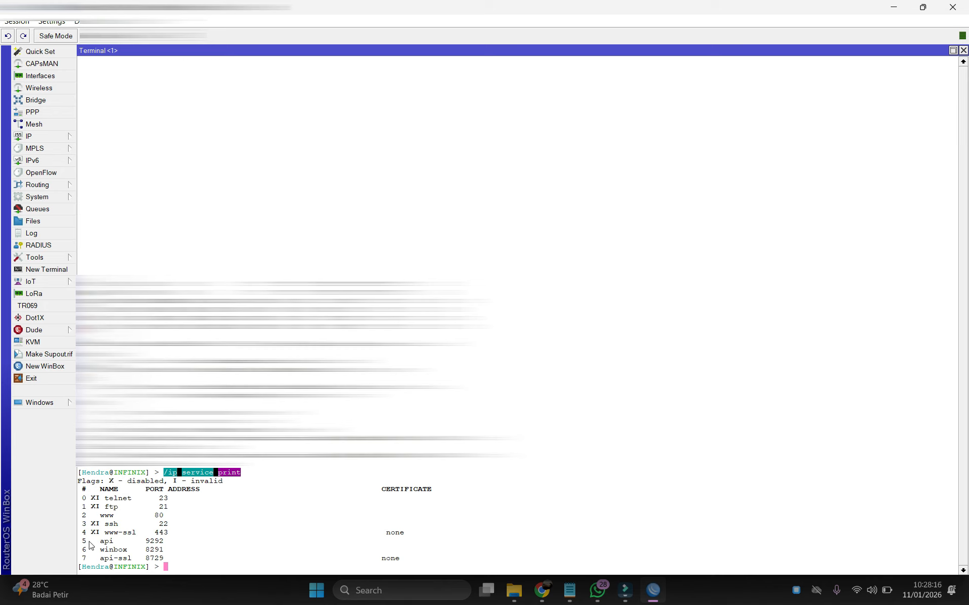
pyautogui.moveTo(82, 543); pyautogui.dragTo(165, 545)
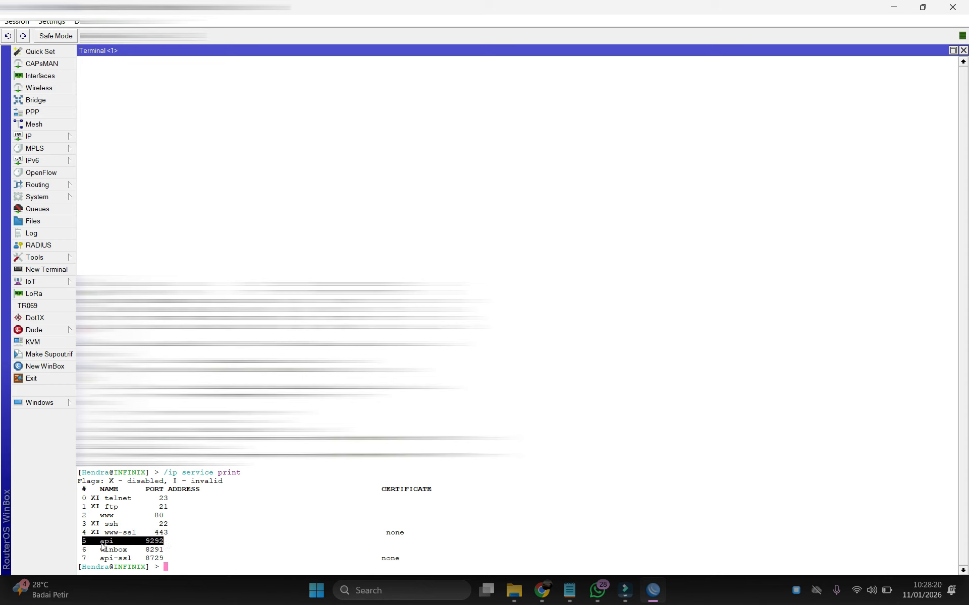
pyautogui.click(160, 544)
pyautogui.moveTo(83, 542); pyautogui.dragTo(164, 544)
pyautogui.click(560, 591)
pyautogui.click(458, 241)
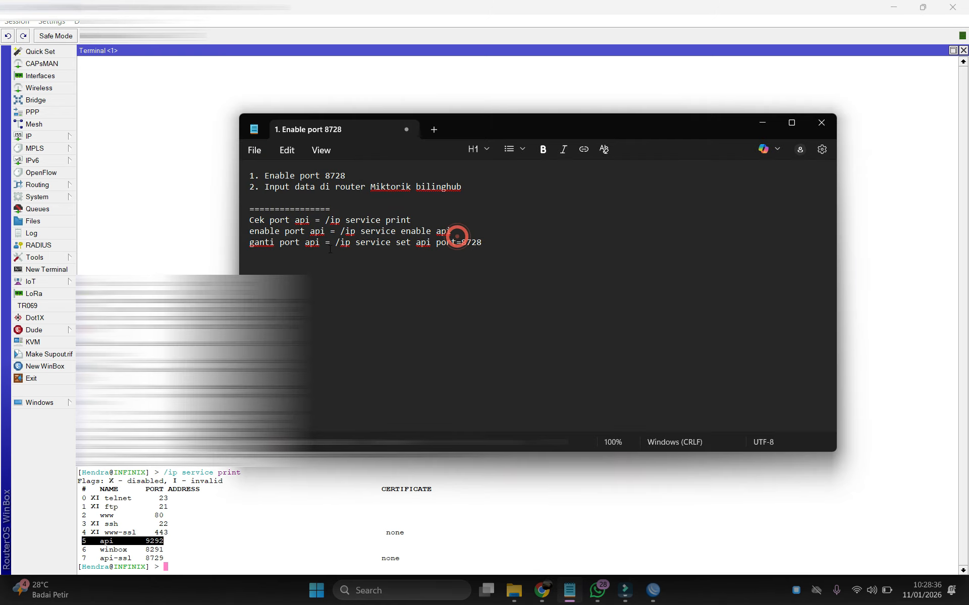
pyautogui.click(335, 244)
pyautogui.hotkey('shift', 'End')
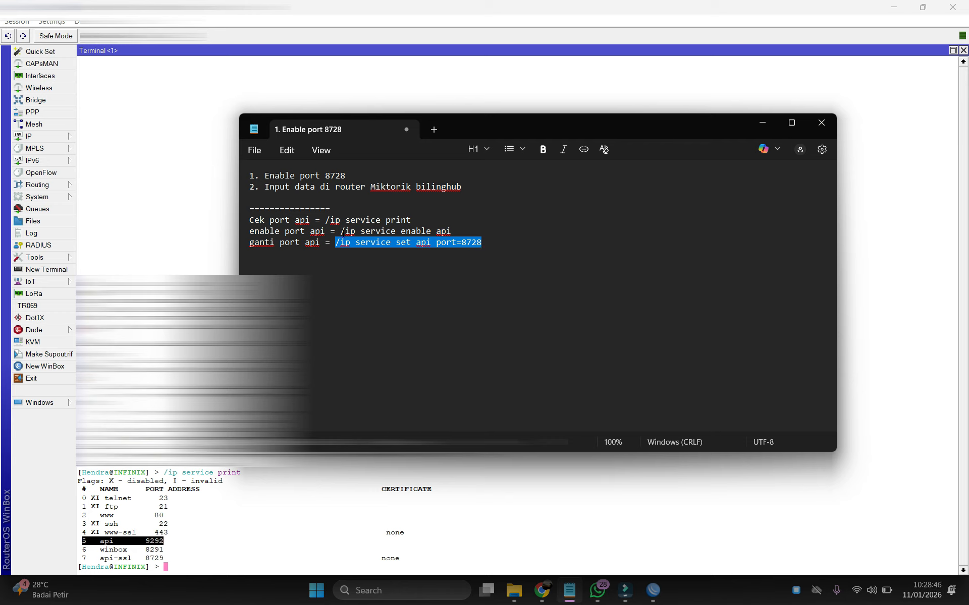
pyautogui.moveTo(340, 233); pyautogui.dragTo(457, 232)
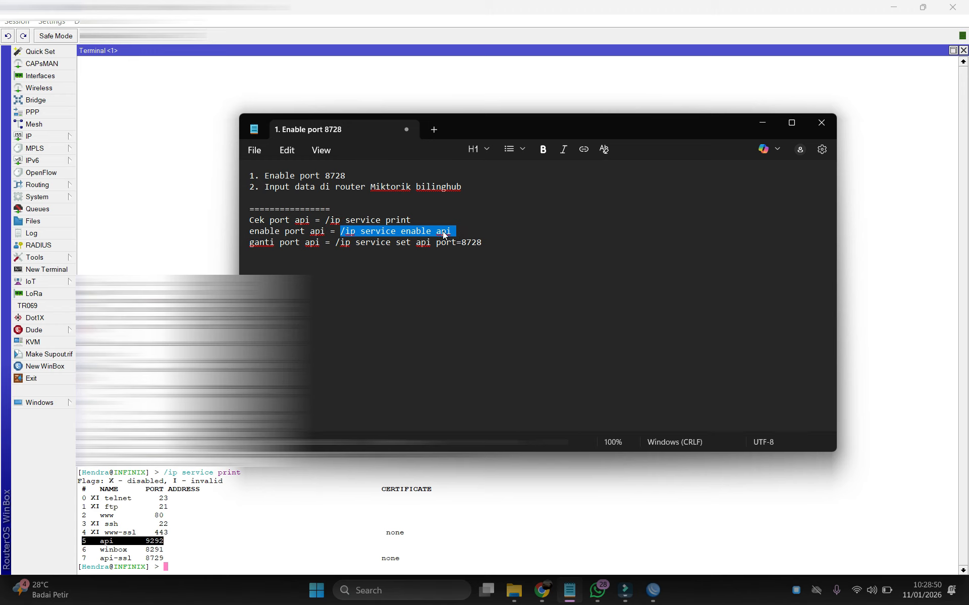
pyautogui.click(190, 530)
pyautogui.moveTo(220, 528); pyautogui.dragTo(78, 545)
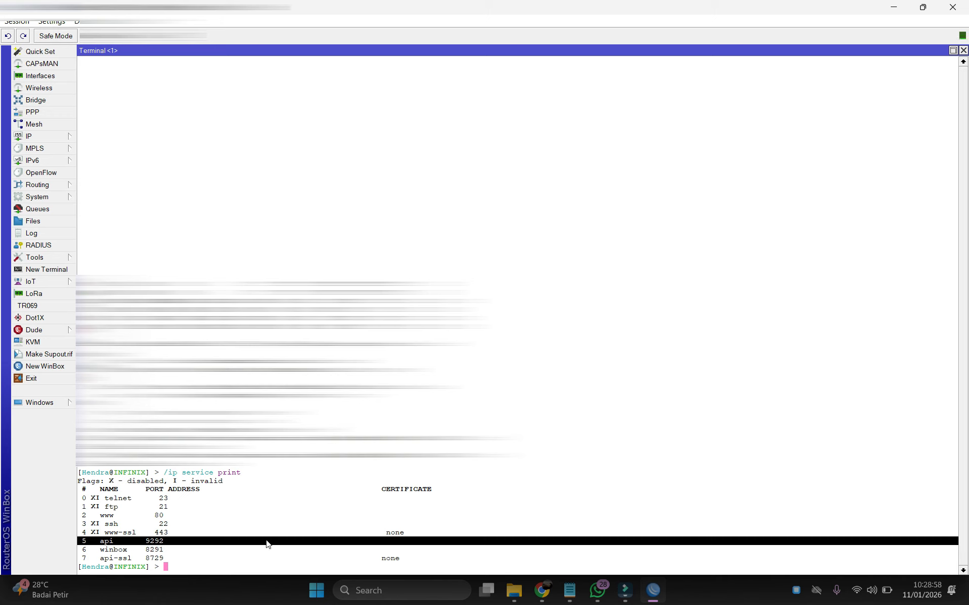
# - Go to Mikrotik > Daftar Router, listing Test Mikrotik VPN, and start a new router with Tambah
pyautogui.click(542, 591)
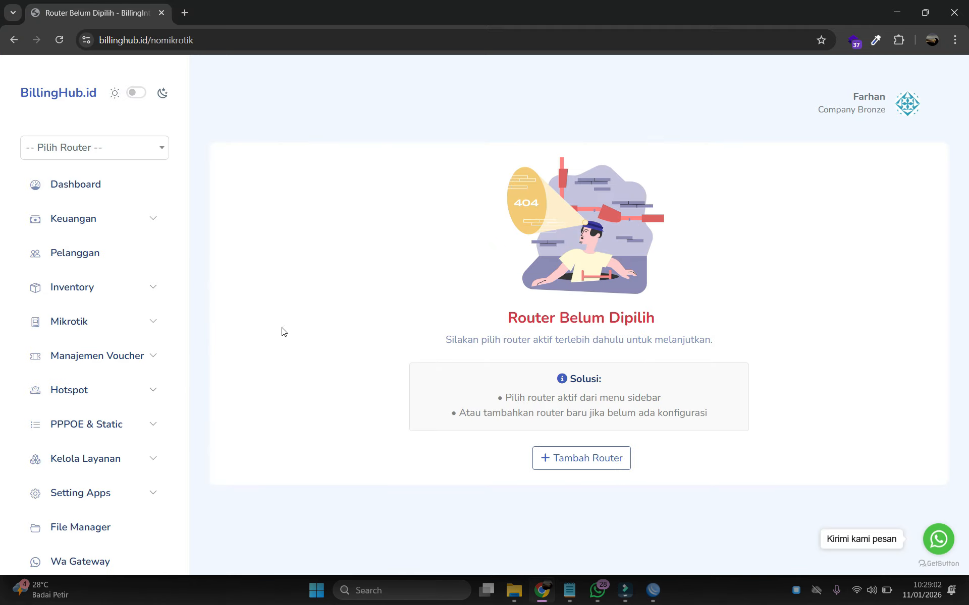
pyautogui.click(92, 330)
pyautogui.click(95, 350)
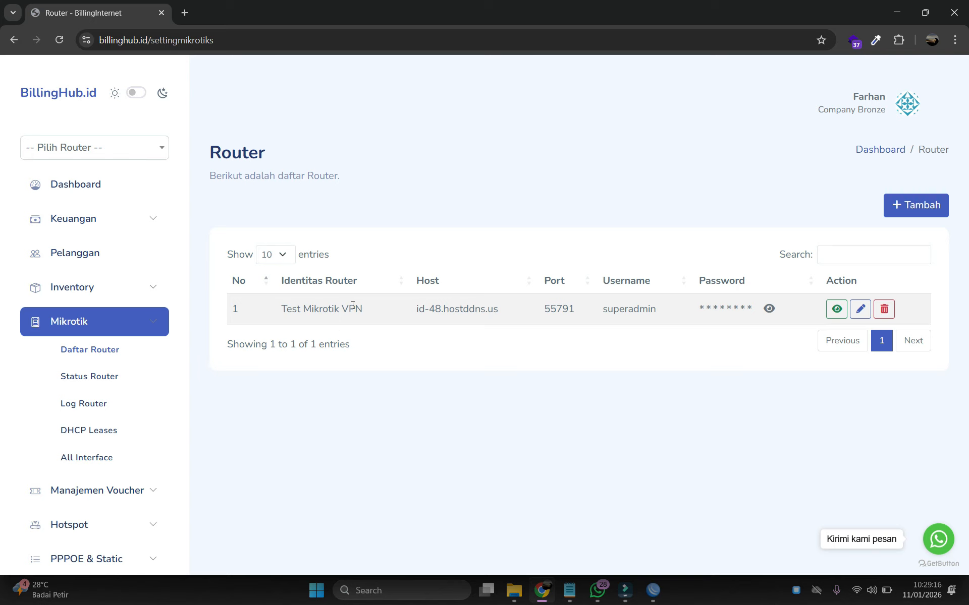
pyautogui.click(908, 213)
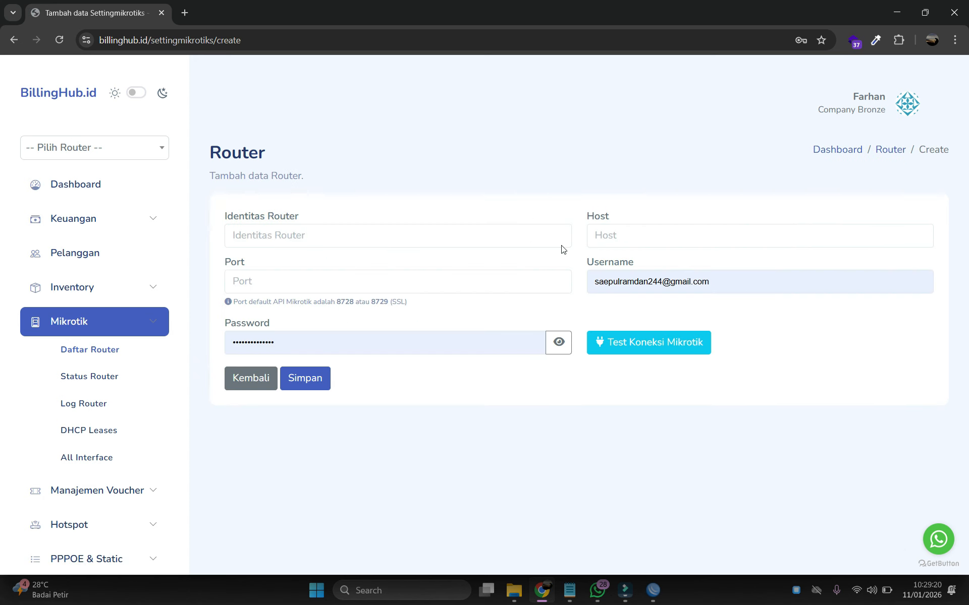
# - Name the router 'MIkrotik Ip Public' and fill in its host address
pyautogui.click(353, 241)
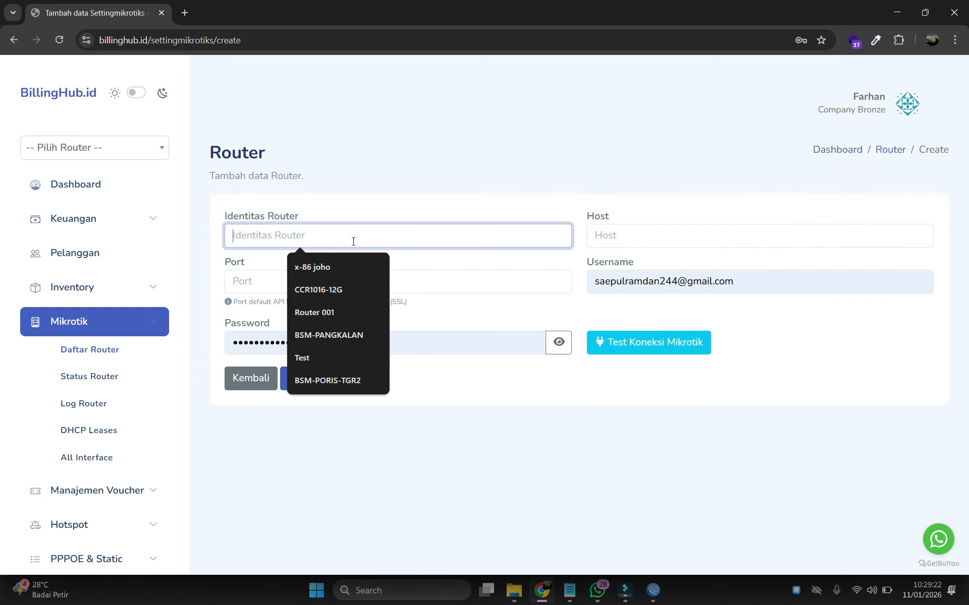
pyautogui.write('MIkroti')
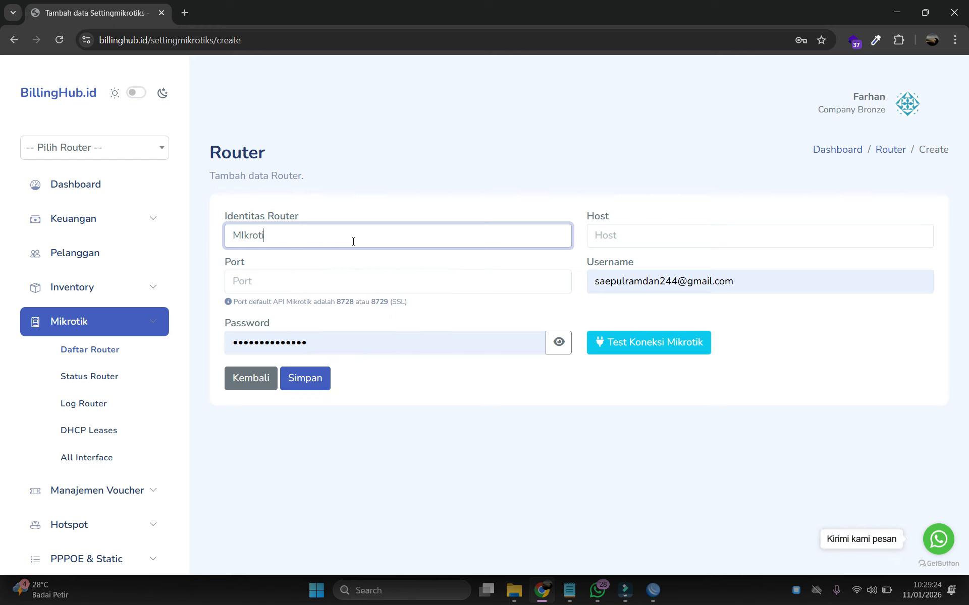
pyautogui.write('k Ip Public')
pyautogui.click(642, 235)
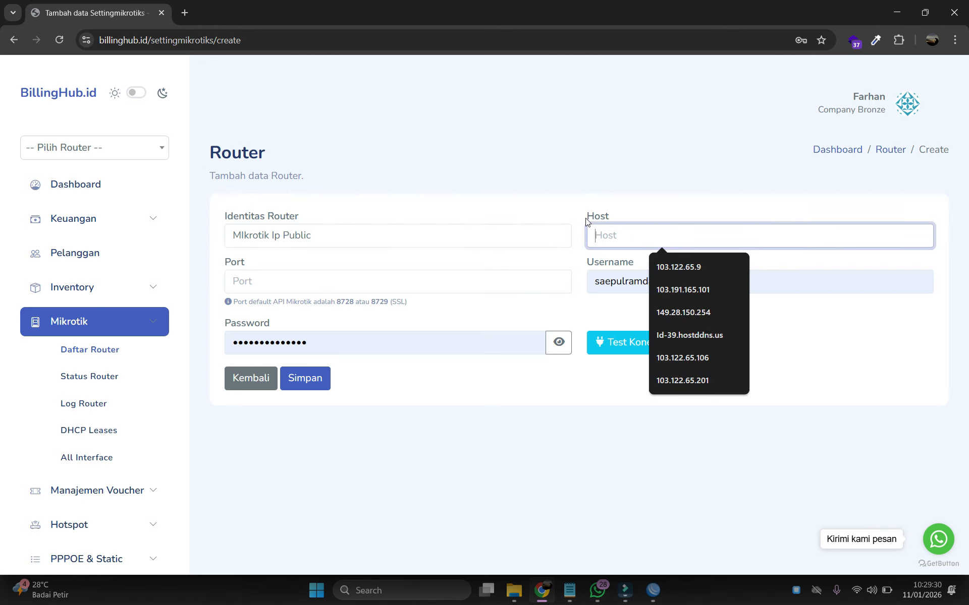
pyautogui.moveTo(587, 222); pyautogui.dragTo(633, 218)
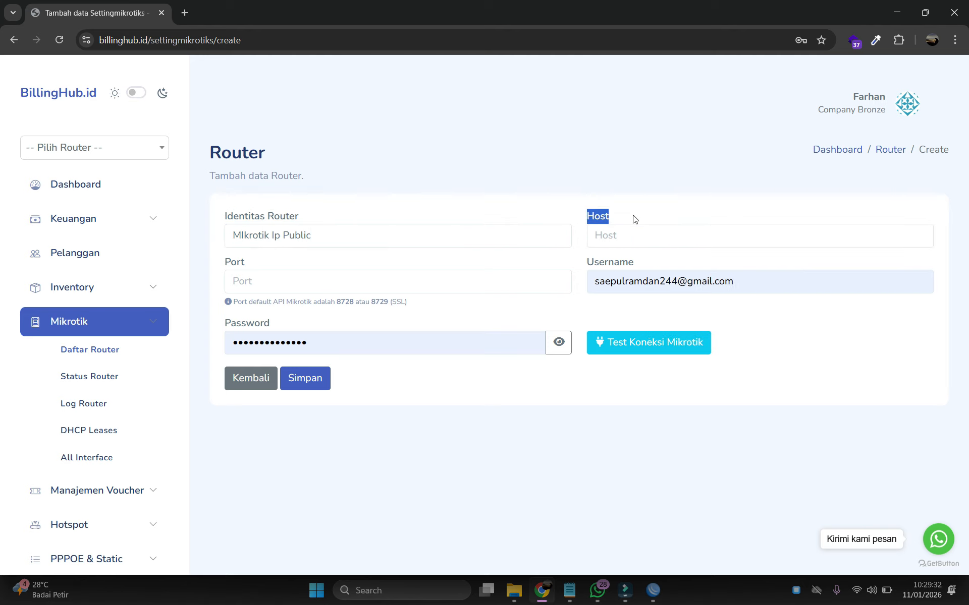
pyautogui.click(635, 233)
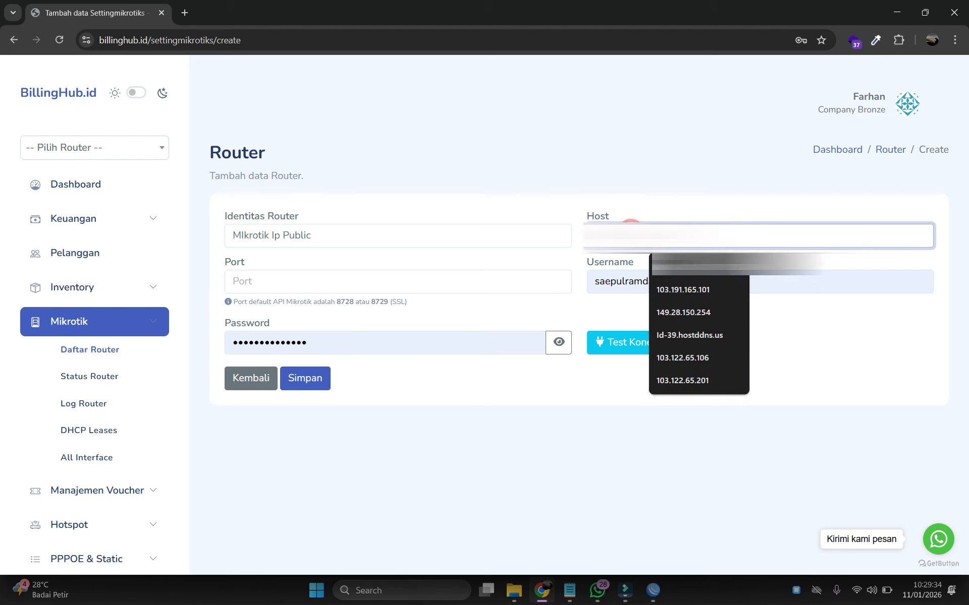
pyautogui.write('10')
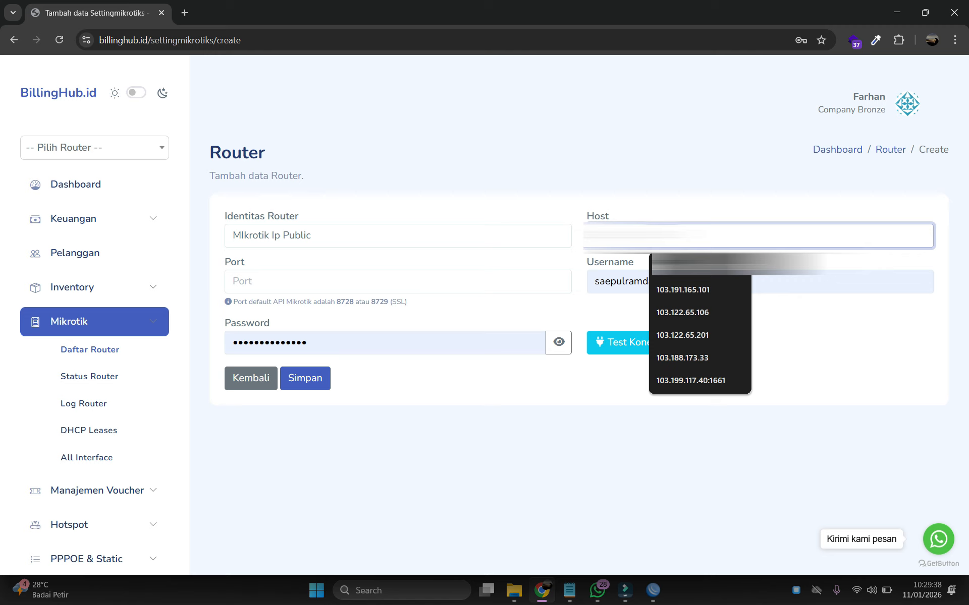
pyautogui.write('2')
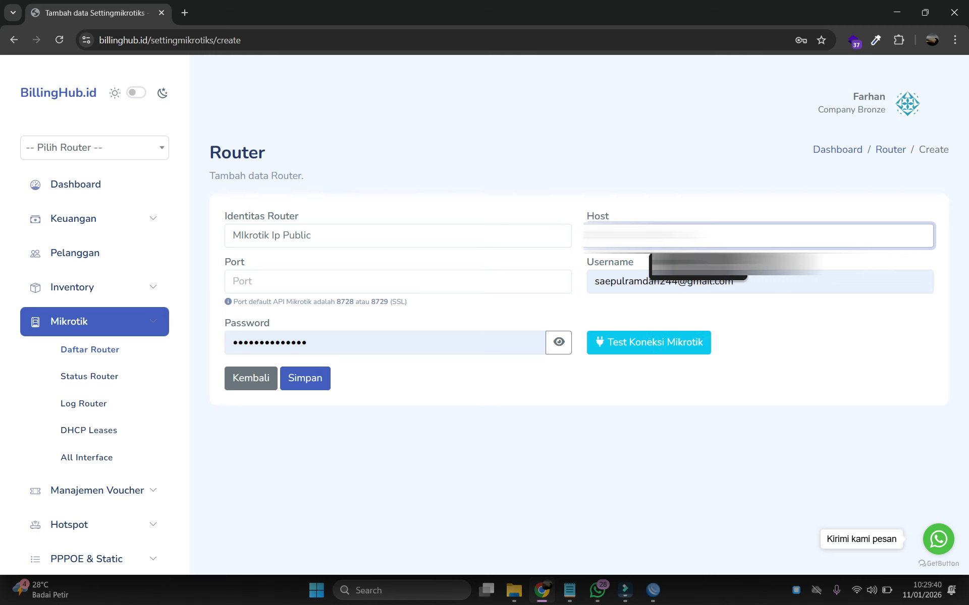
pyautogui.click(477, 277)
# - Set the router's API port to 9292 and retype the username
pyautogui.click(333, 285)
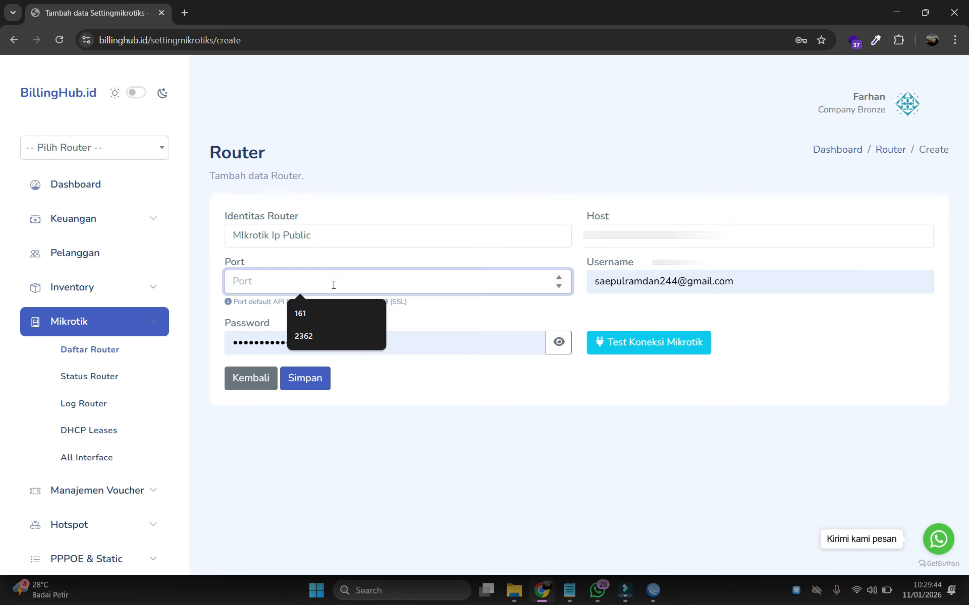
pyautogui.write('9292')
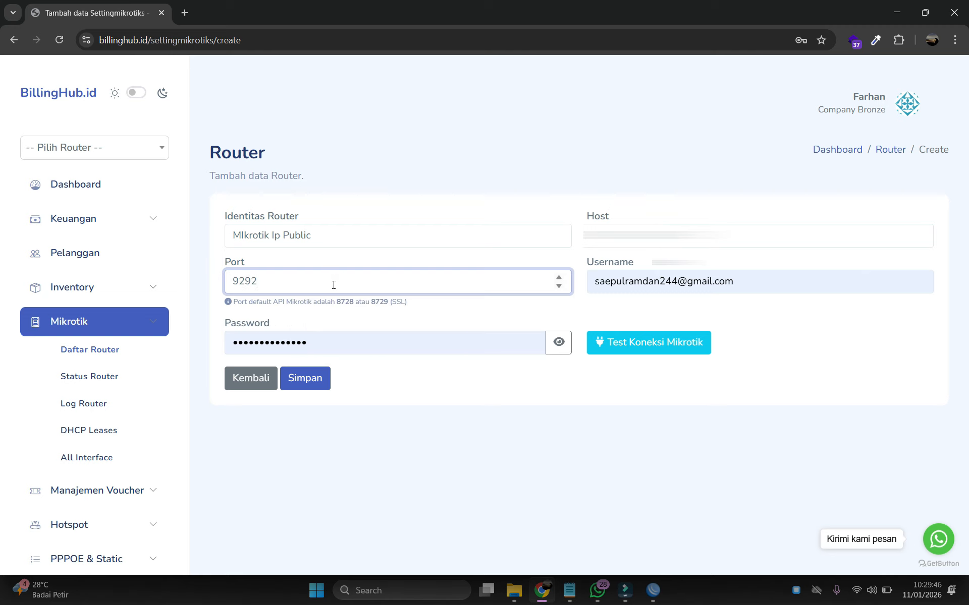
pyautogui.tripleClick(643, 279)
pyautogui.write('b')
pyautogui.press('BackSpace')
pyautogui.write('b')
pyautogui.press('BackSpace')
pyautogui.write('a')
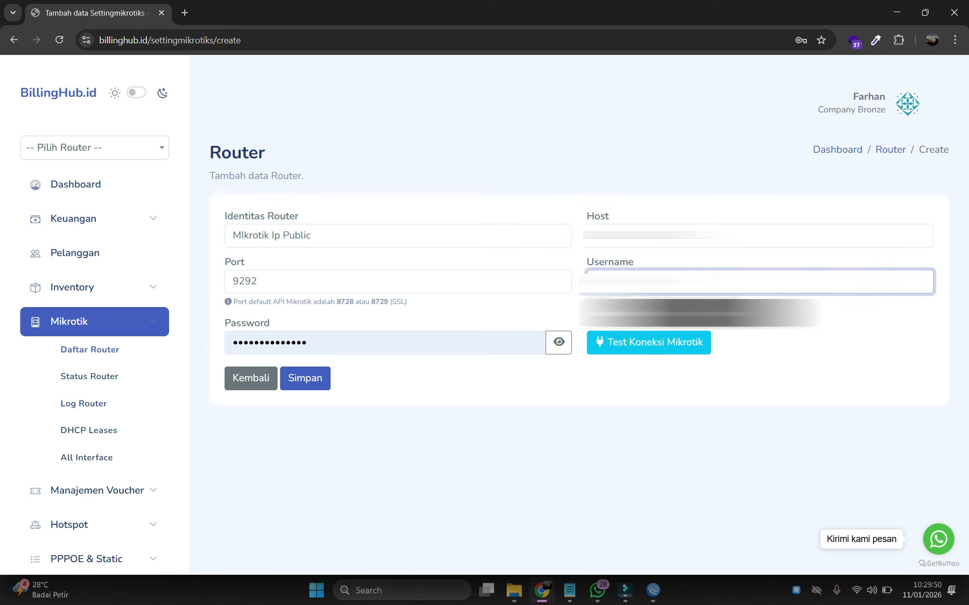
pyautogui.write('d')
# - Re-enter the router password and show it in plain text to verify
pyautogui.click(488, 348)
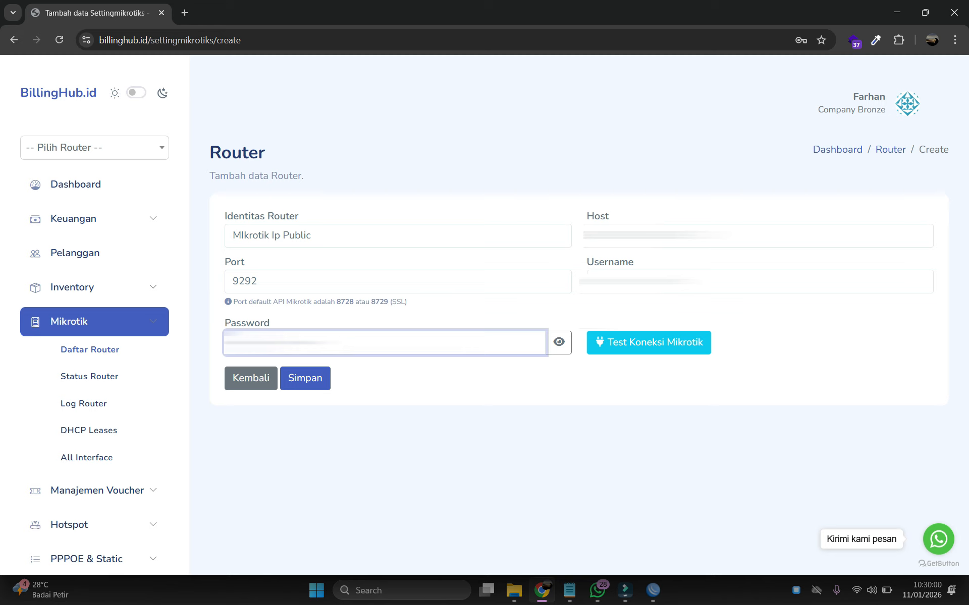
pyautogui.click(558, 342)
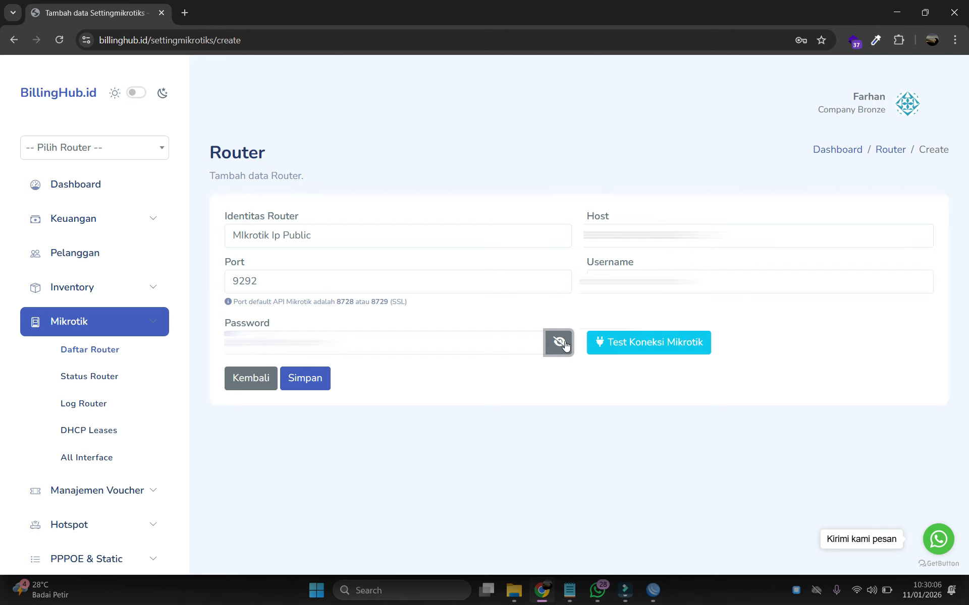
pyautogui.click(495, 342)
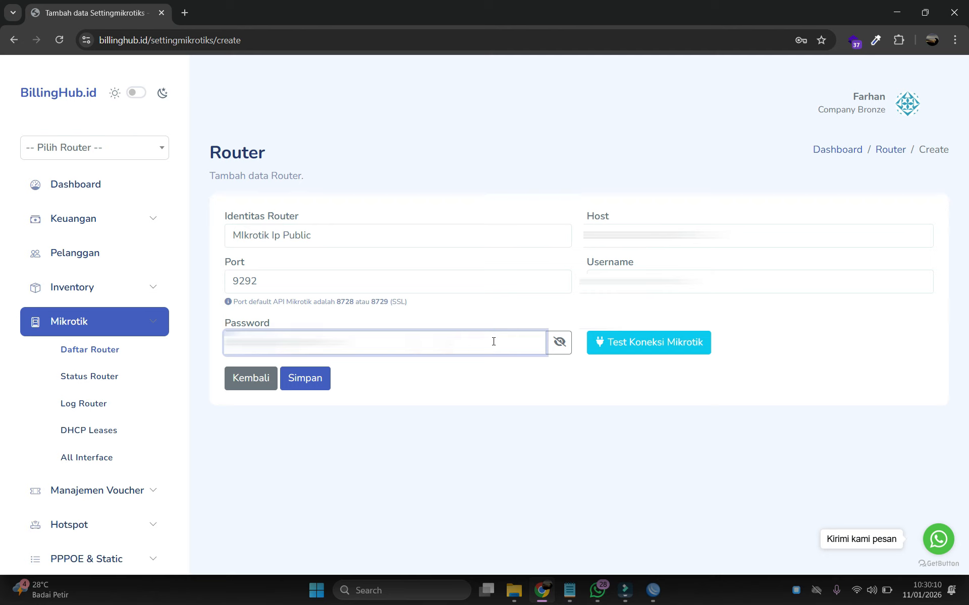
# - Test the MikroTik connection and check the success message against the router identity and host
pyautogui.click(633, 342)
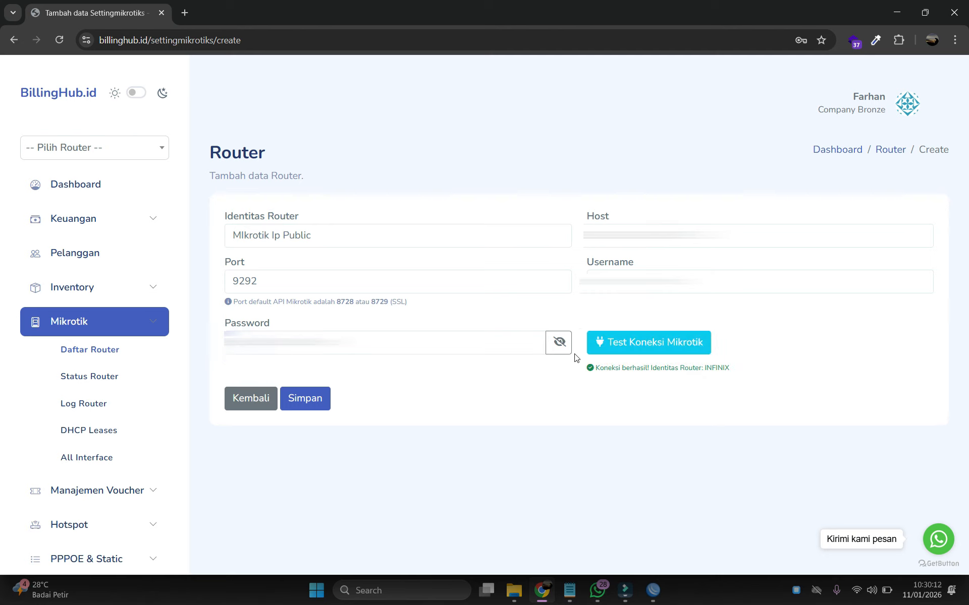
pyautogui.moveTo(588, 368); pyautogui.dragTo(742, 372)
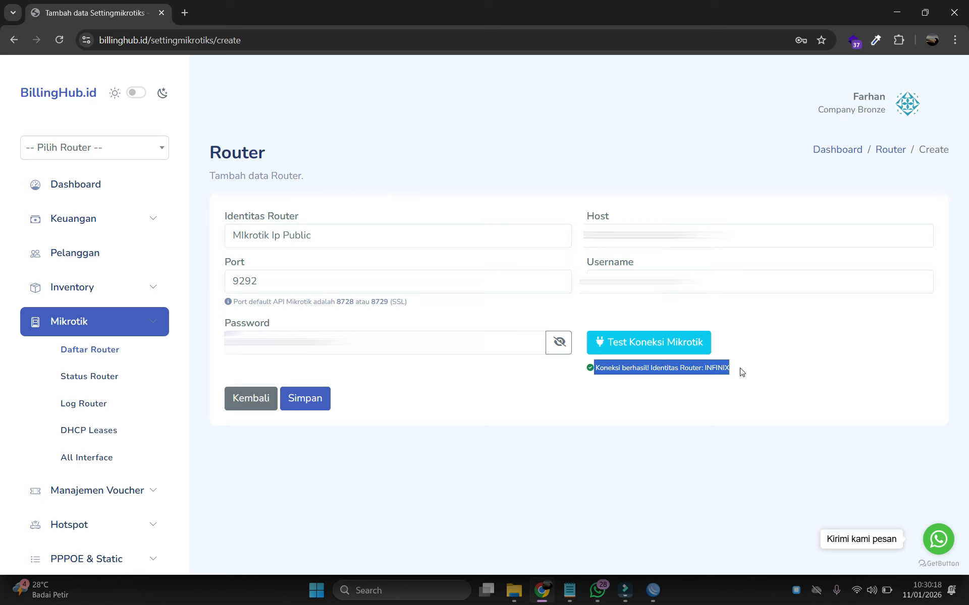
pyautogui.moveTo(225, 217); pyautogui.dragTo(299, 218)
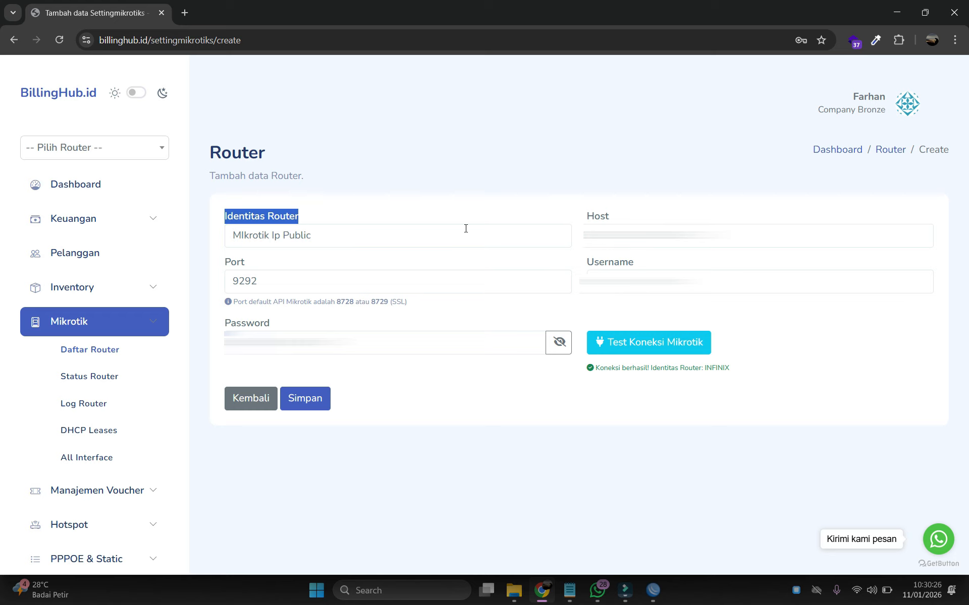
pyautogui.moveTo(581, 218); pyautogui.dragTo(604, 214)
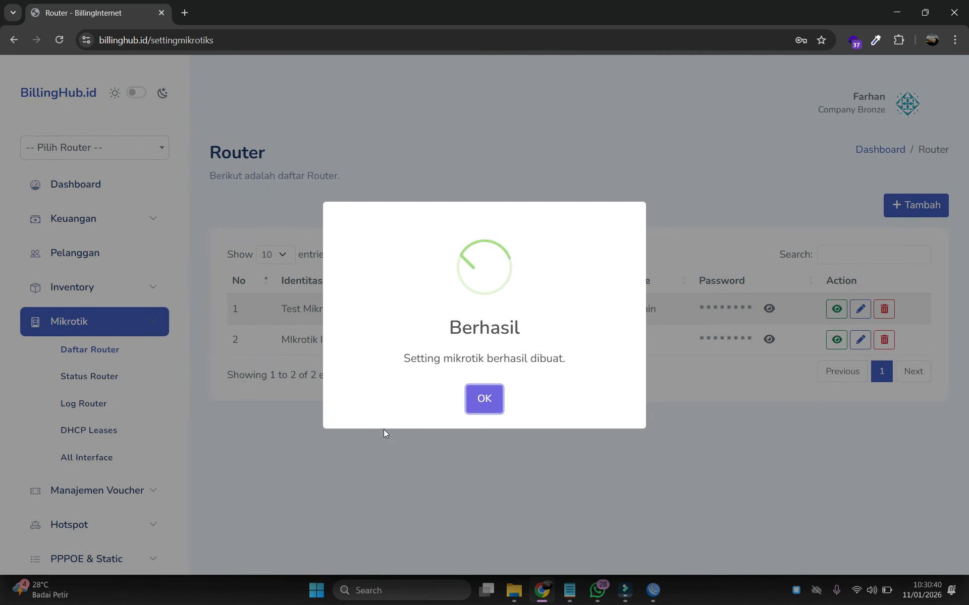
# - Dismiss the save confirmation, choose Mlkrotik Ip Public in Pilih Router, and view the Dashboard
pyautogui.click(481, 395)
pyautogui.click(141, 332)
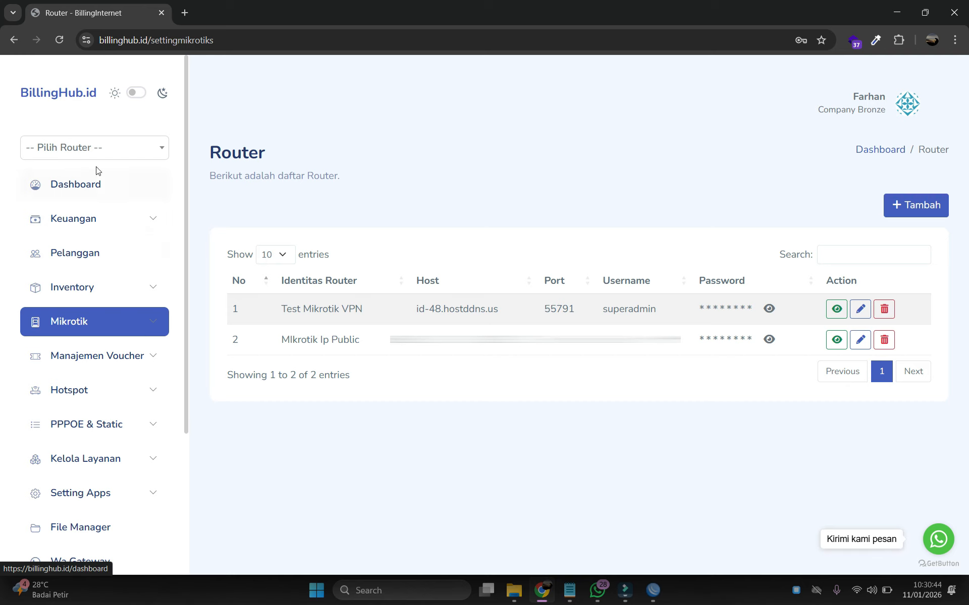
pyautogui.click(106, 149)
pyautogui.click(88, 242)
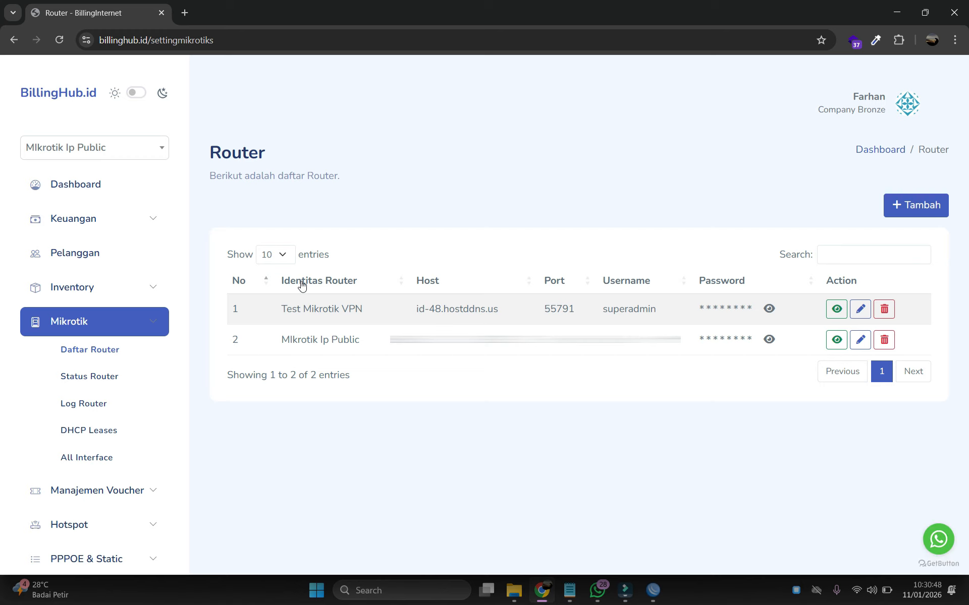
pyautogui.click(99, 187)
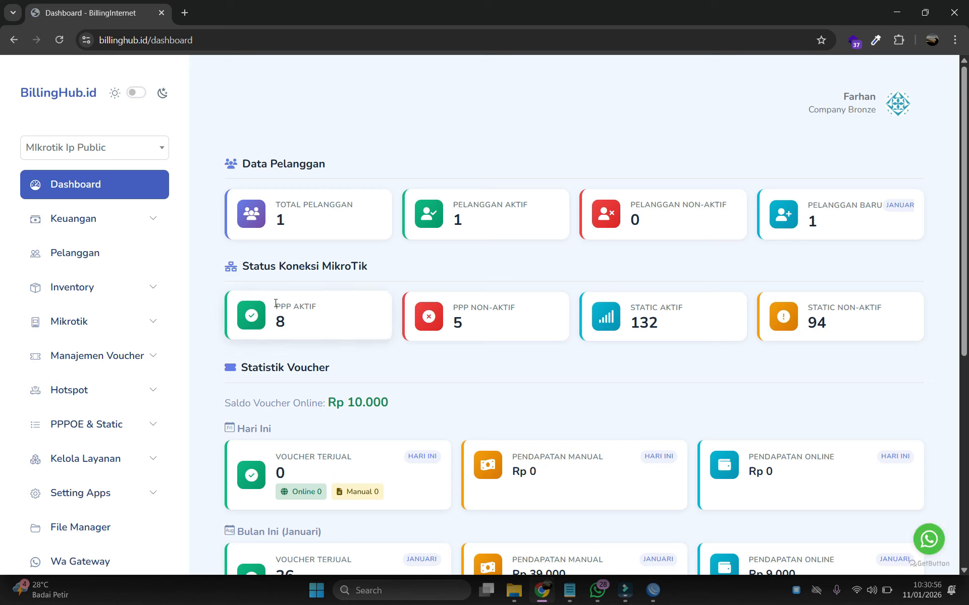
# - Review the dashboard's PPP and static active / non-active statistics
pyautogui.moveTo(275, 303); pyautogui.dragTo(324, 309)
pyautogui.moveTo(453, 305); pyautogui.dragTo(489, 306)
pyautogui.moveTo(631, 304); pyautogui.dragTo(661, 303)
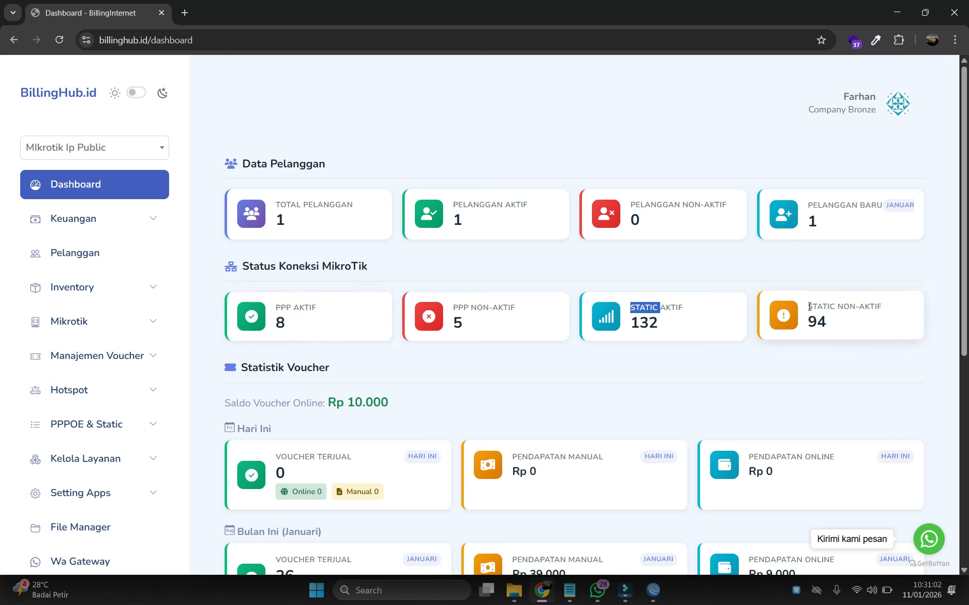
pyautogui.moveTo(807, 306); pyautogui.dragTo(878, 307)
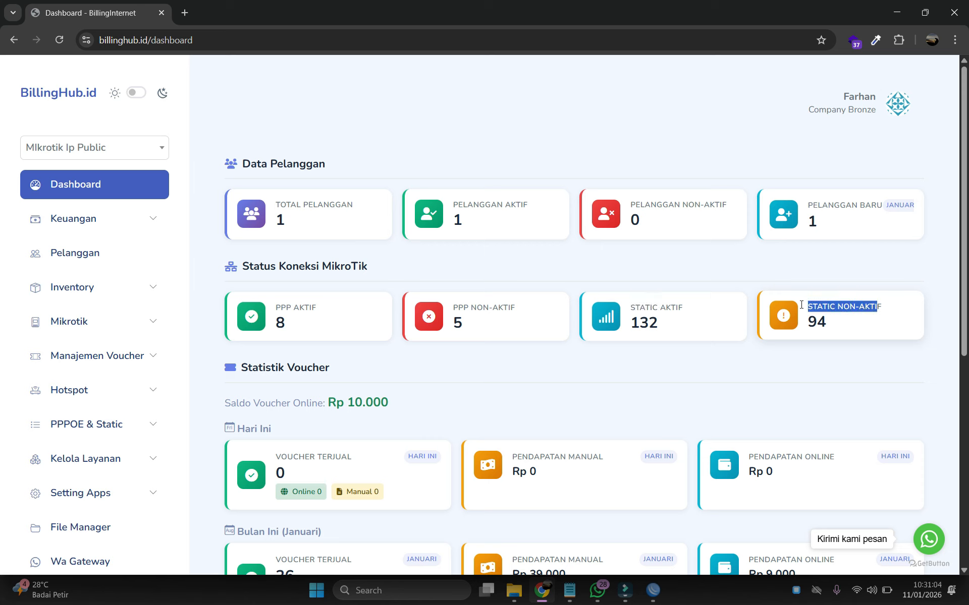
pyautogui.scroll(-1, 177, 395)
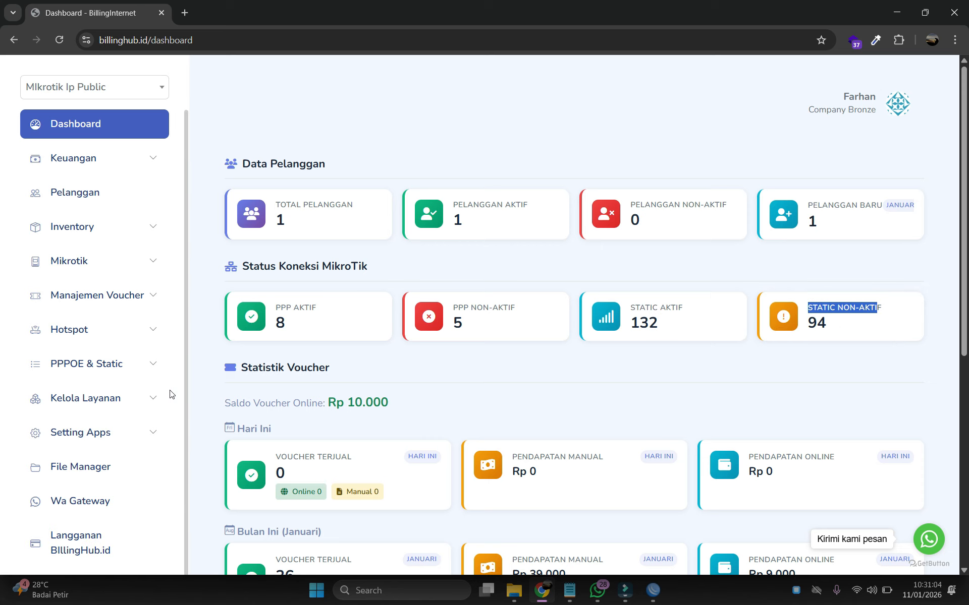
# - Open Hotspot > Profile Hotspot and browse the 15 hotspot profiles
pyautogui.click(129, 339)
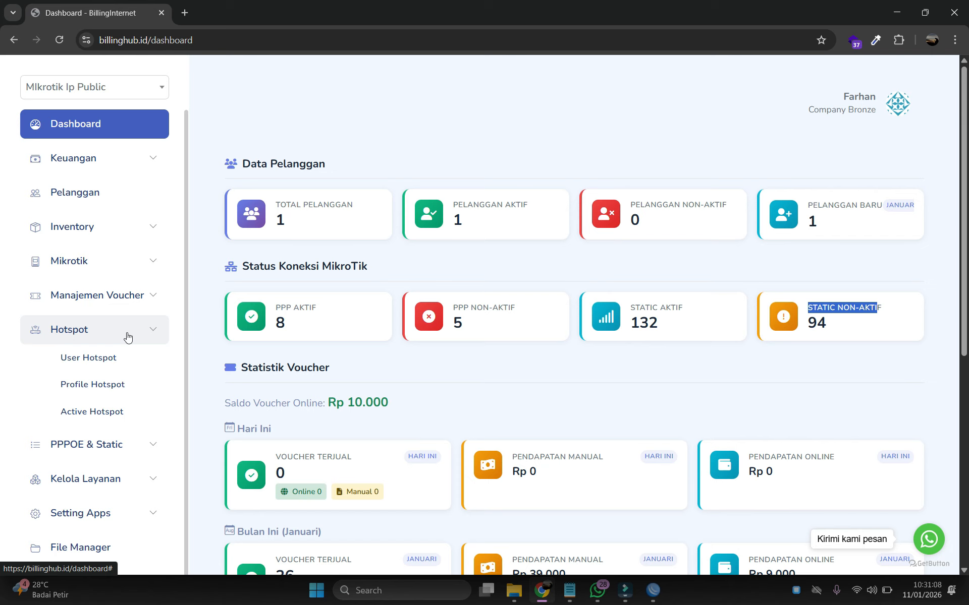
pyautogui.click(93, 386)
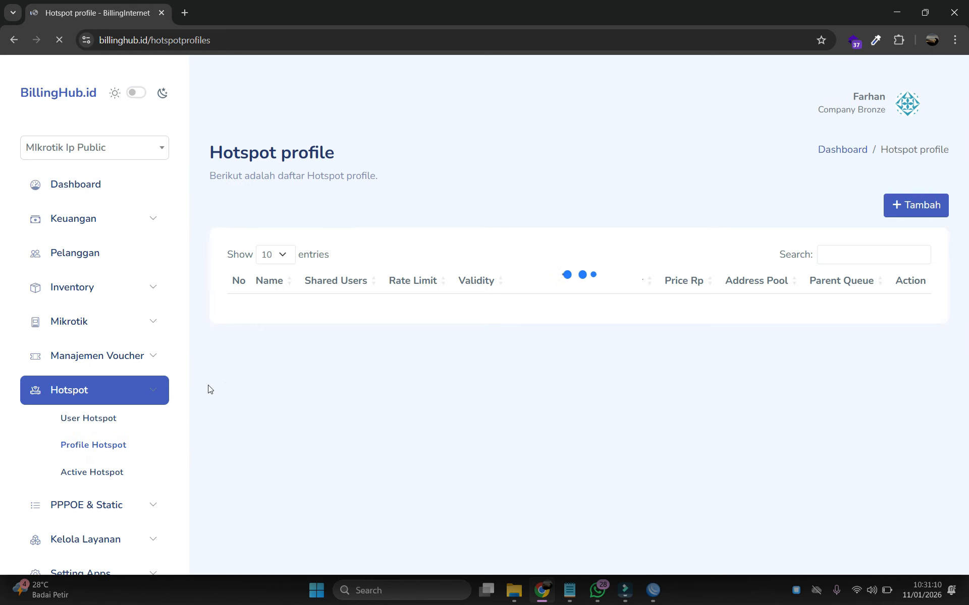
pyautogui.scroll(-6, 227, 396)
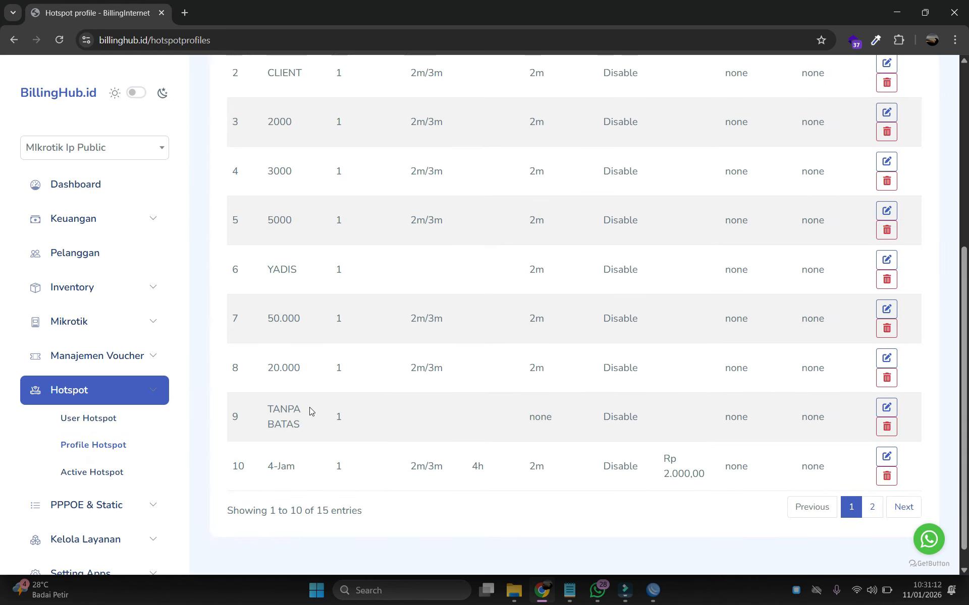
pyautogui.scroll(5, 310, 411)
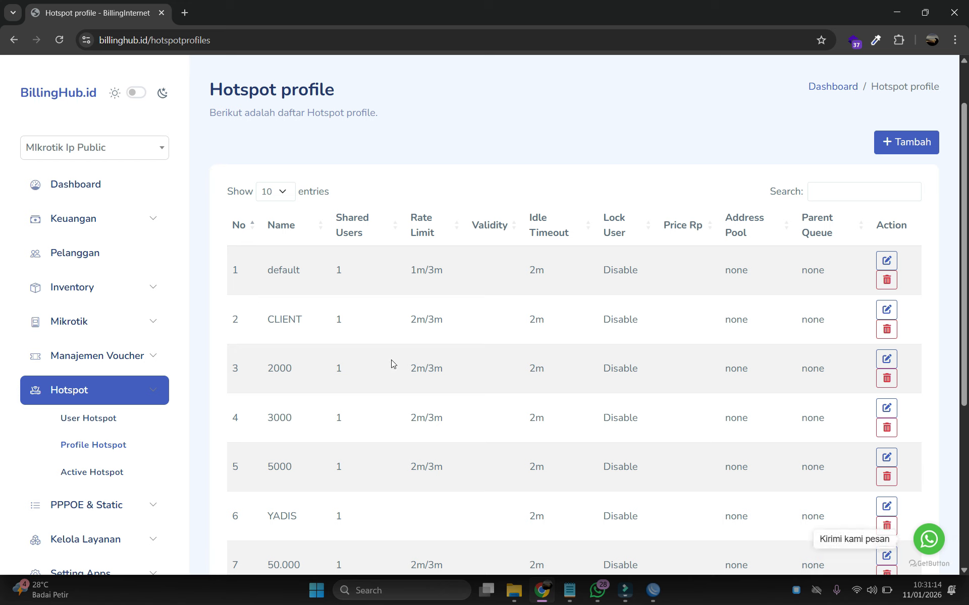